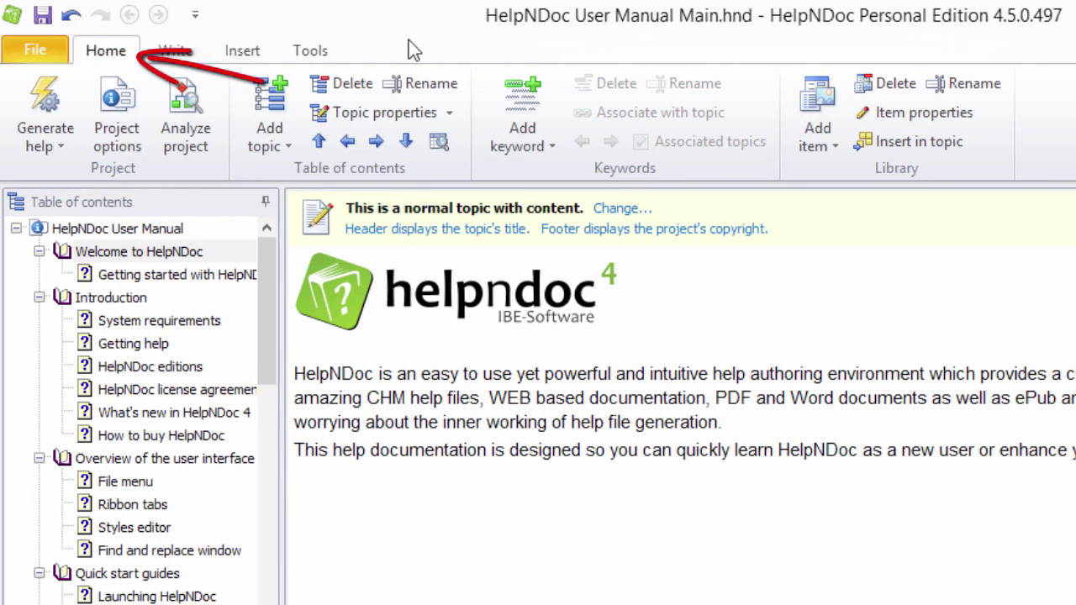
# - Open the Project analyzer from the Home ribbon's Analyze project command
pyautogui.click(195, 114)
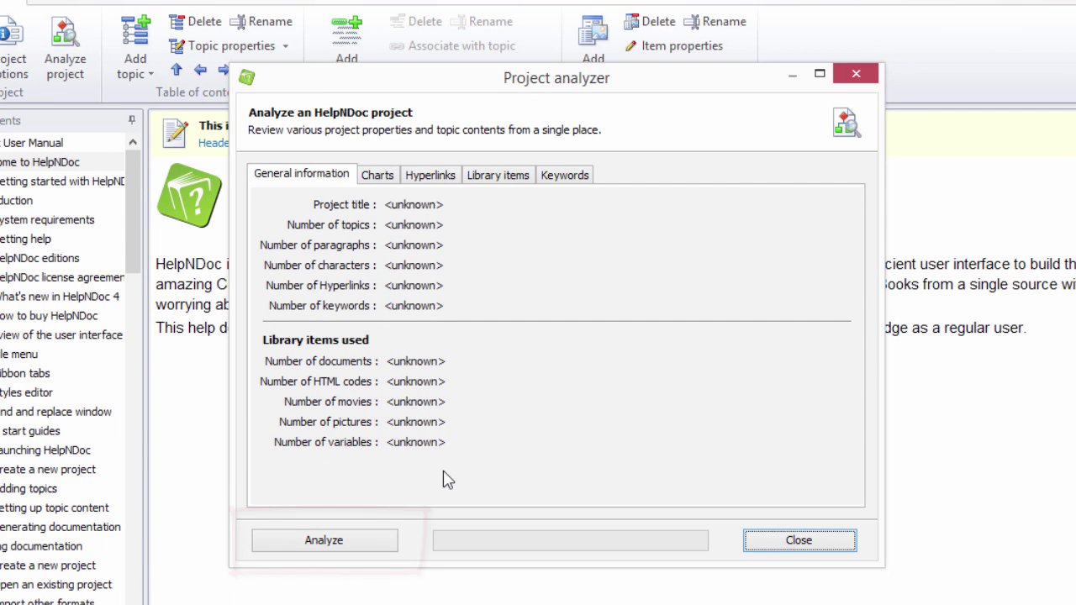
# - Run the analysis to get 97 topics, 1162 paragraphs, 93 hyperlinks, 27 keywords and 22 pictures
pyautogui.click(342, 542)
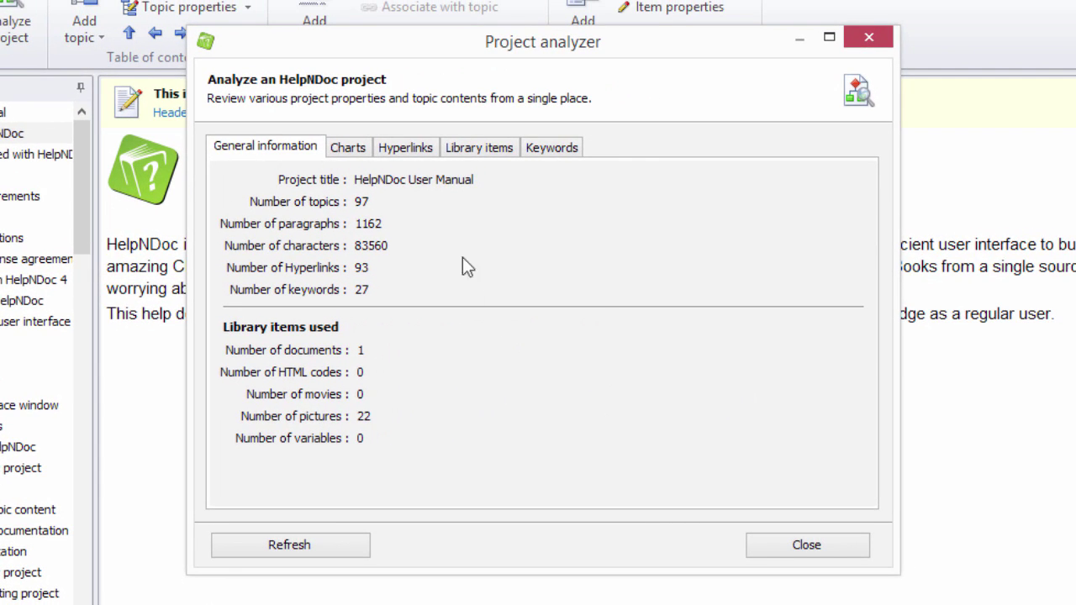
# - Show the topic chart with the Overview of the user interface branch expanded
pyautogui.click(347, 148)
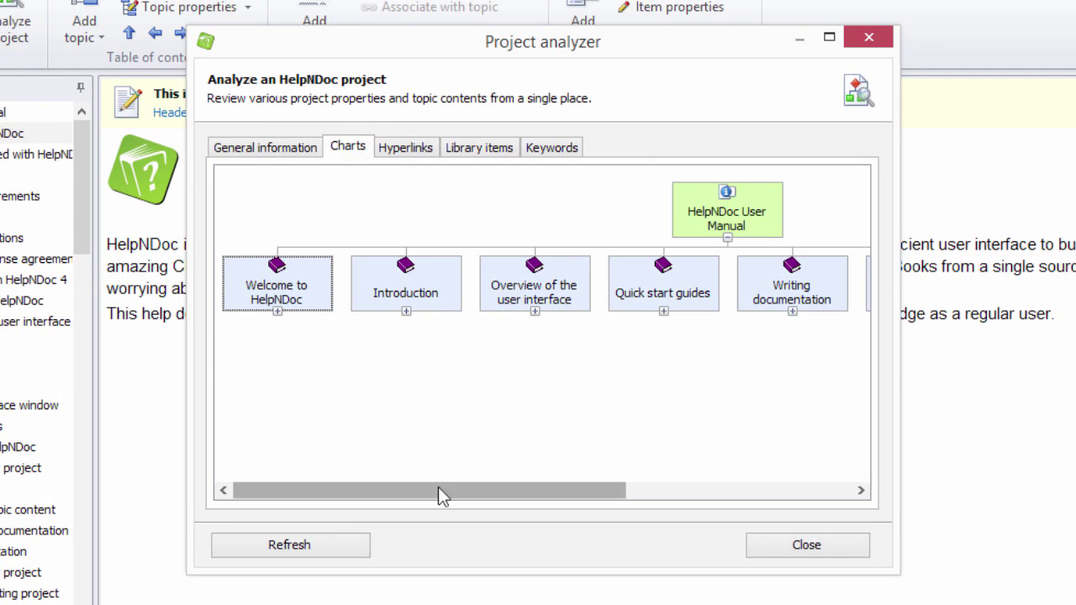
pyautogui.moveTo(438, 488)
pyautogui.mouseDown()
pyautogui.moveTo(657, 496)
pyautogui.moveTo(427, 494)
pyautogui.mouseUp()
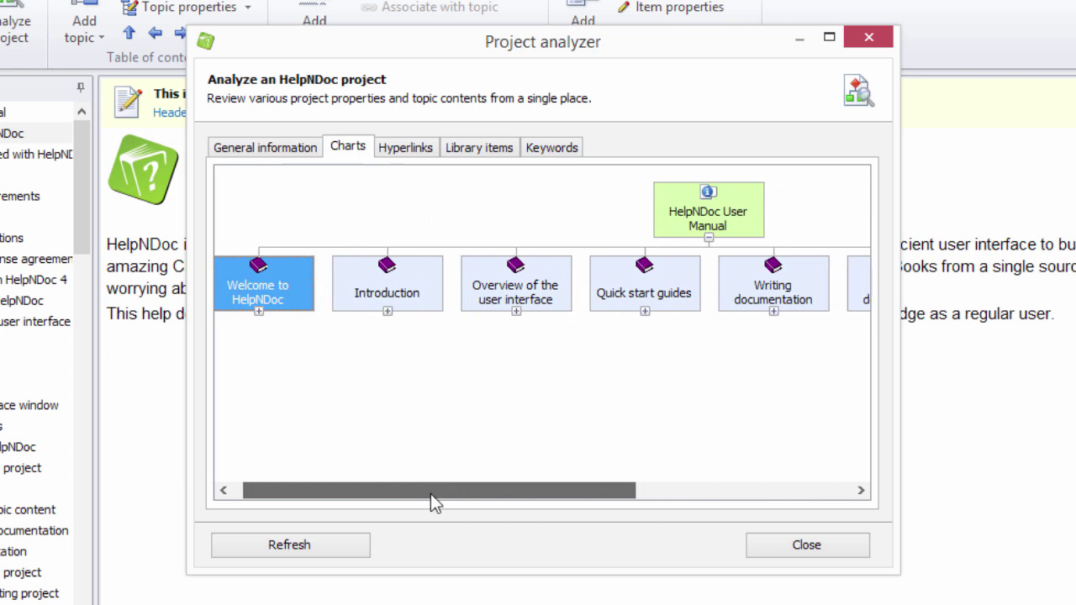
pyautogui.click(535, 311)
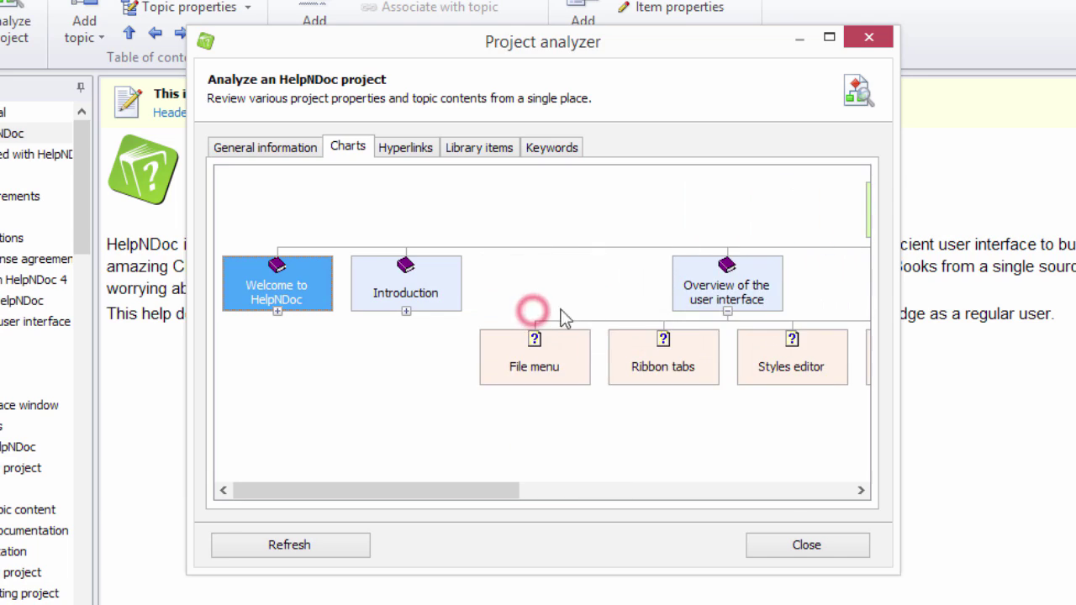
pyautogui.click(727, 312)
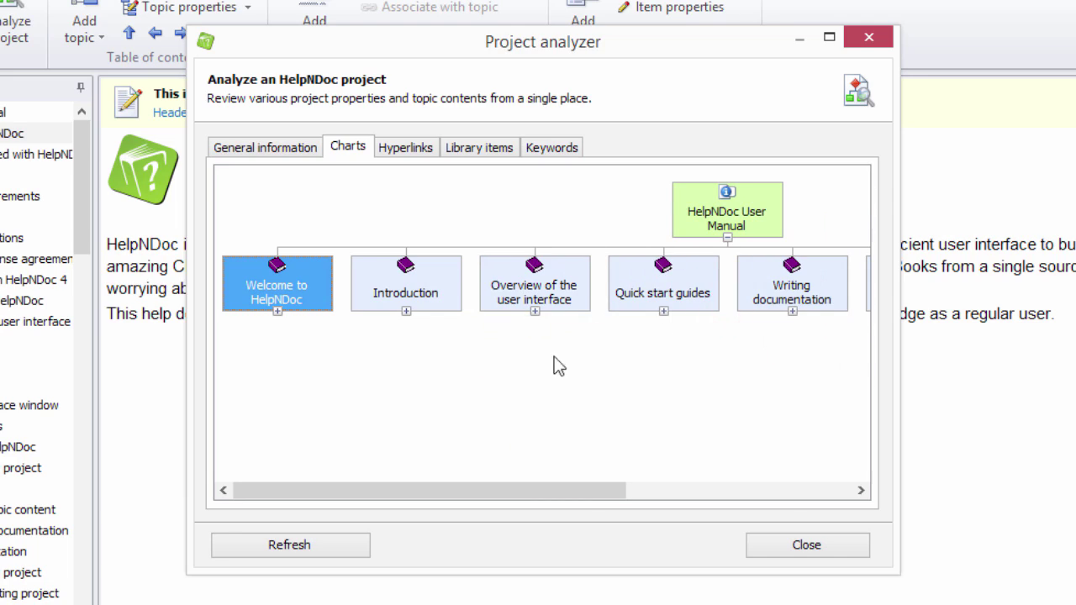
pyautogui.click(535, 311)
pyautogui.moveTo(462, 449); pyautogui.dragTo(530, 449)
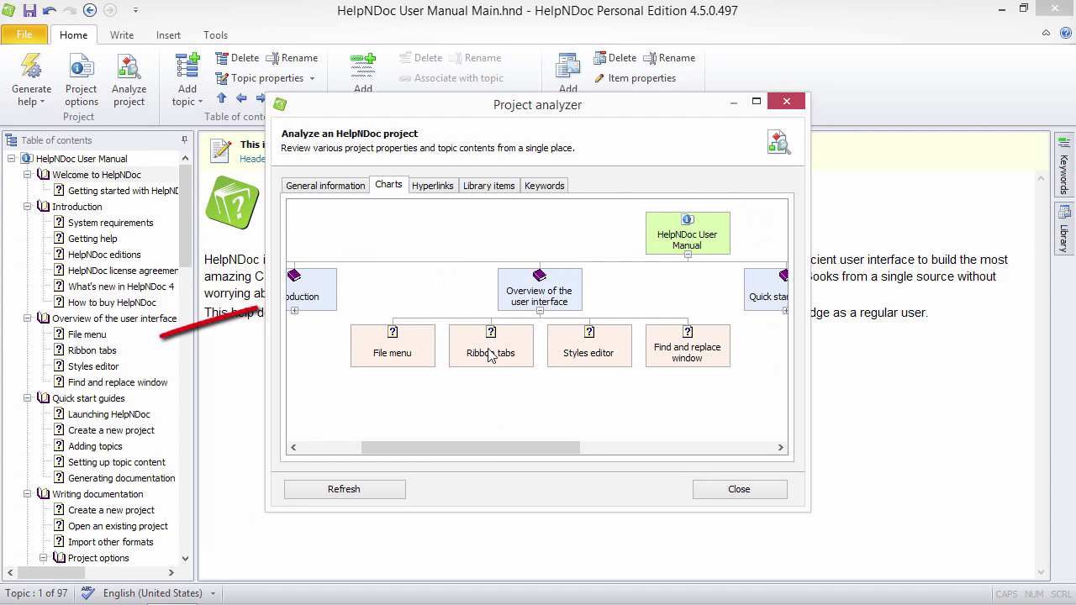
# - Open the Ribbon tabs and Find and replace window topics from the chart, then list the hyperlinks
pyautogui.click(491, 355)
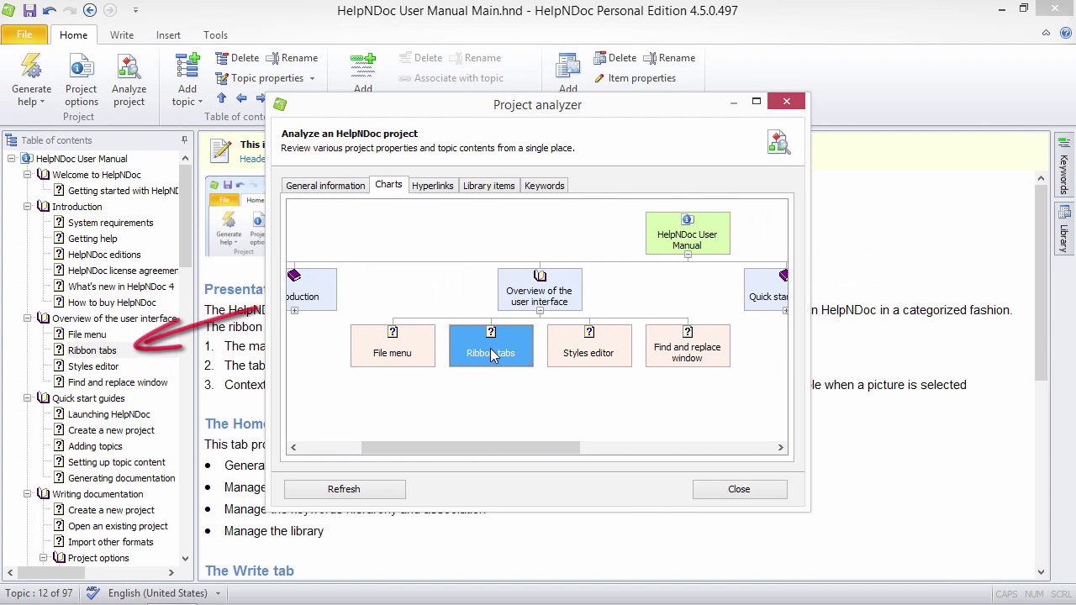
pyautogui.click(661, 362)
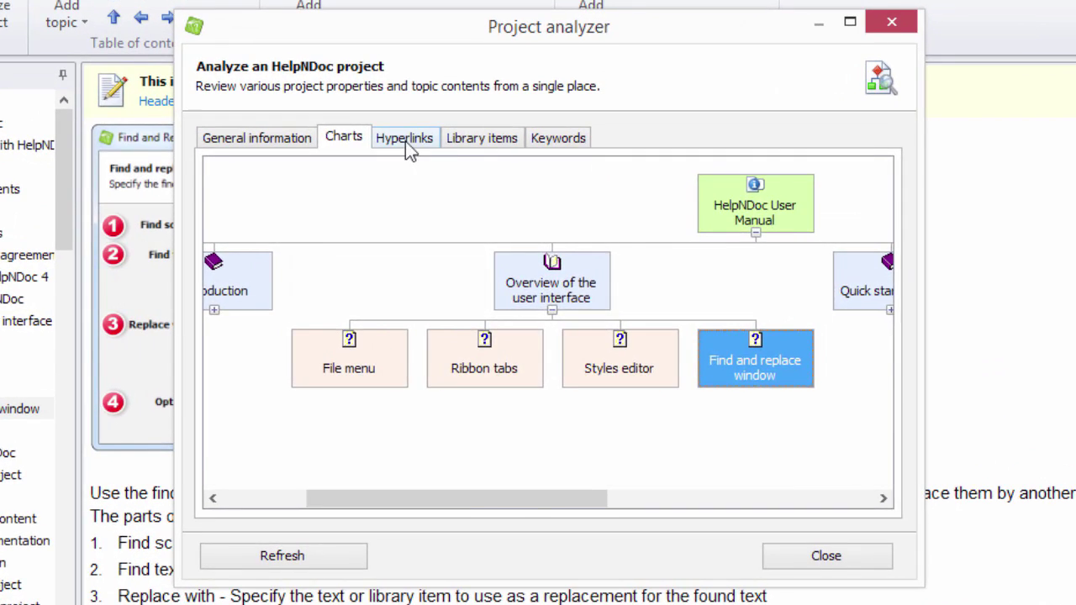
pyautogui.click(405, 141)
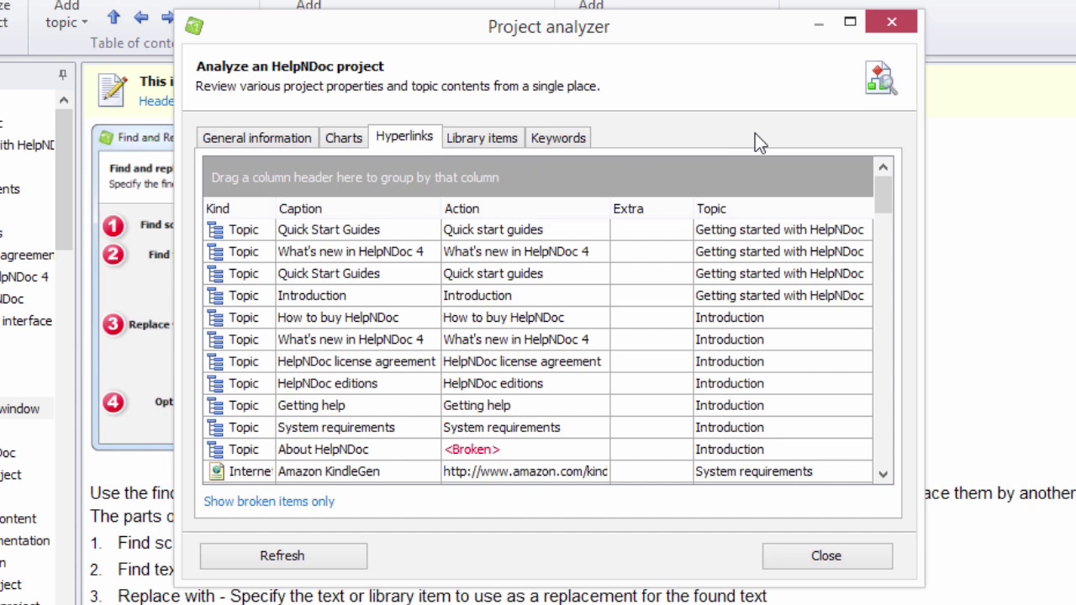
# - Sort hyperlinks by topic, put the Topic column after Kind, and show only broken links
pyautogui.click(757, 209)
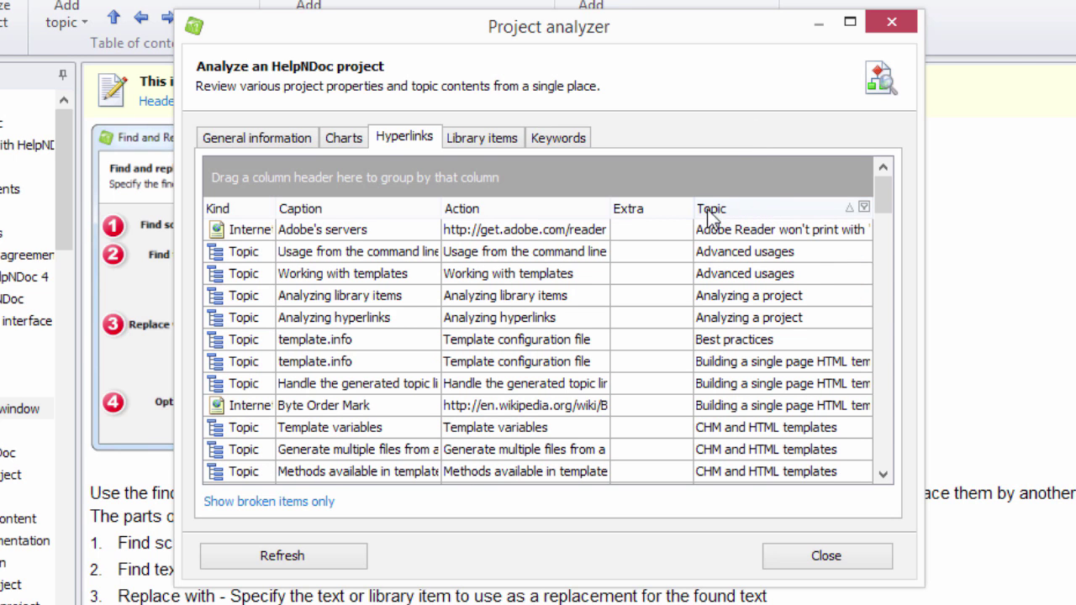
pyautogui.click(513, 210)
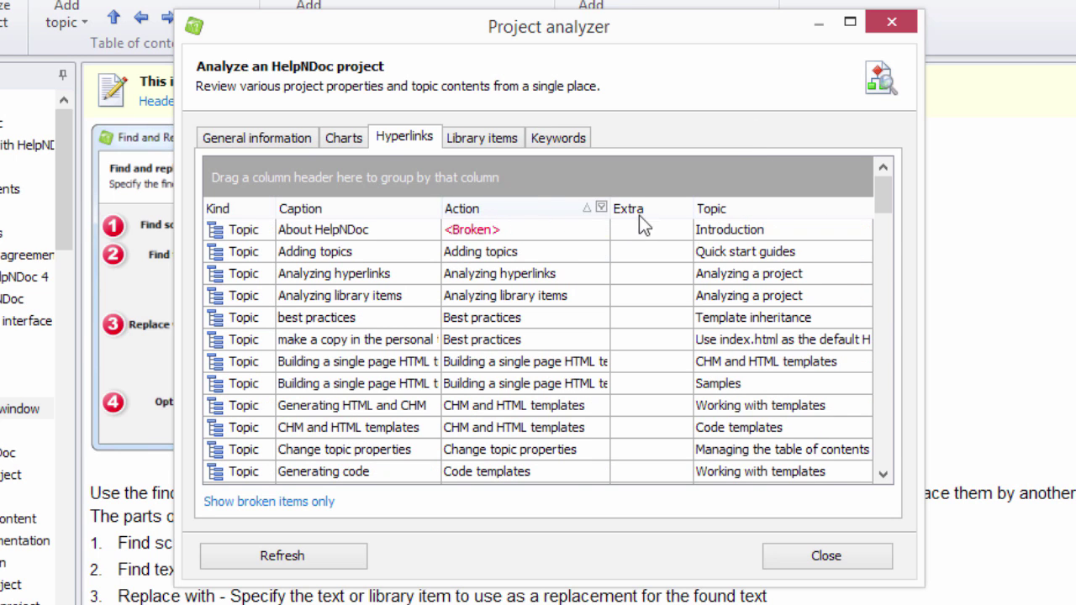
pyautogui.click(773, 210)
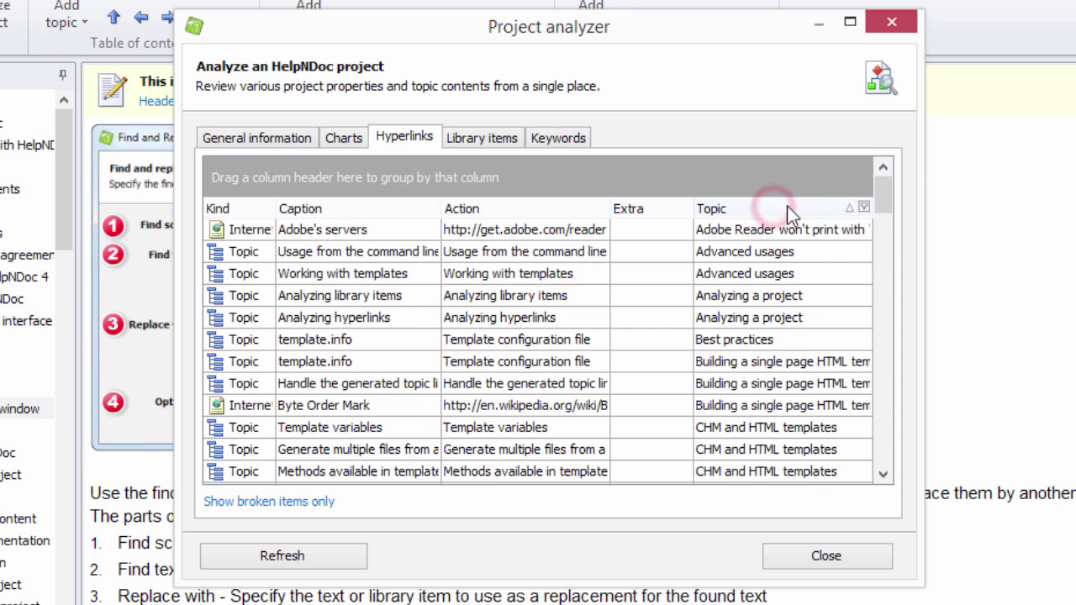
pyautogui.moveTo(792, 208)
pyautogui.mouseDown()
pyautogui.moveTo(688, 225)
pyautogui.moveTo(618, 210)
pyautogui.moveTo(322, 213)
pyautogui.mouseUp()
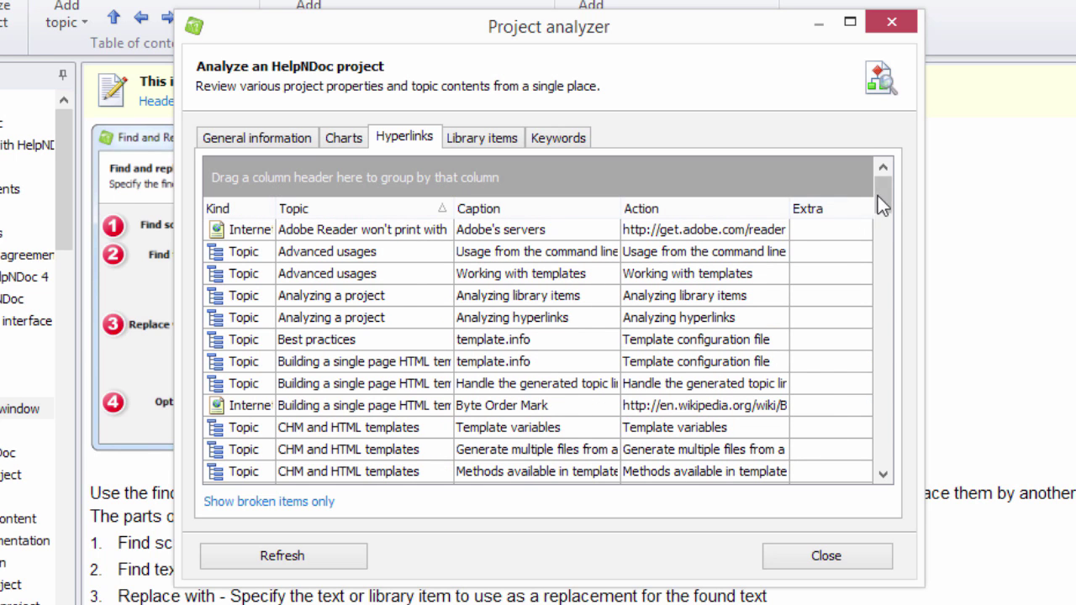
pyautogui.moveTo(883, 190)
pyautogui.mouseDown()
pyautogui.moveTo(894, 248)
pyautogui.moveTo(891, 185)
pyautogui.mouseUp()
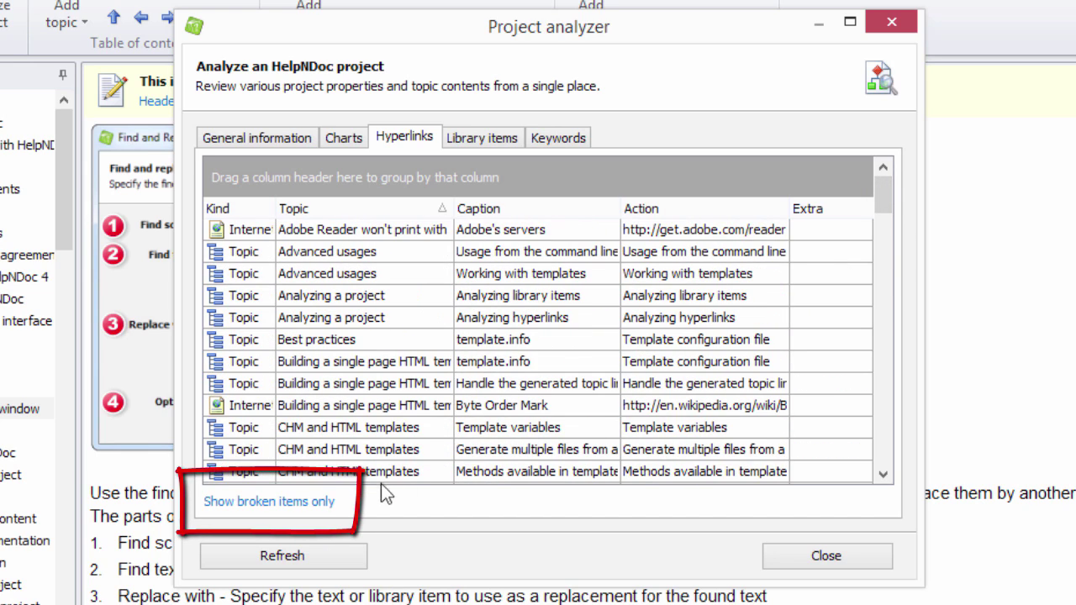
pyautogui.click(307, 502)
# - Clear the broken-only filter and target Introduction's How to buy HelpNDoc link in the editor
pyautogui.moveTo(420, 30); pyautogui.dragTo(583, 52)
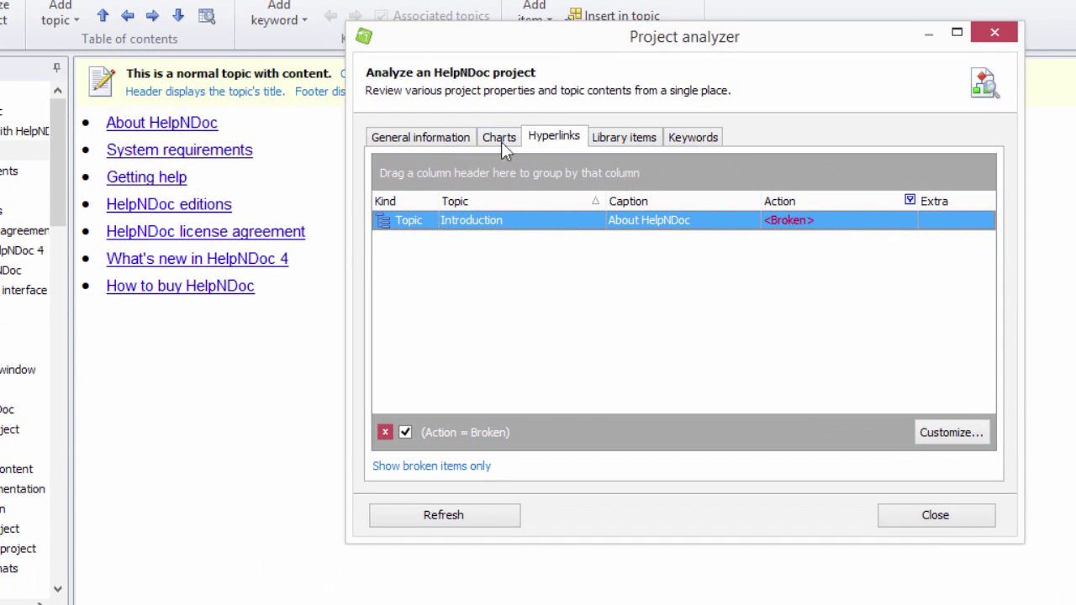
pyautogui.click(385, 432)
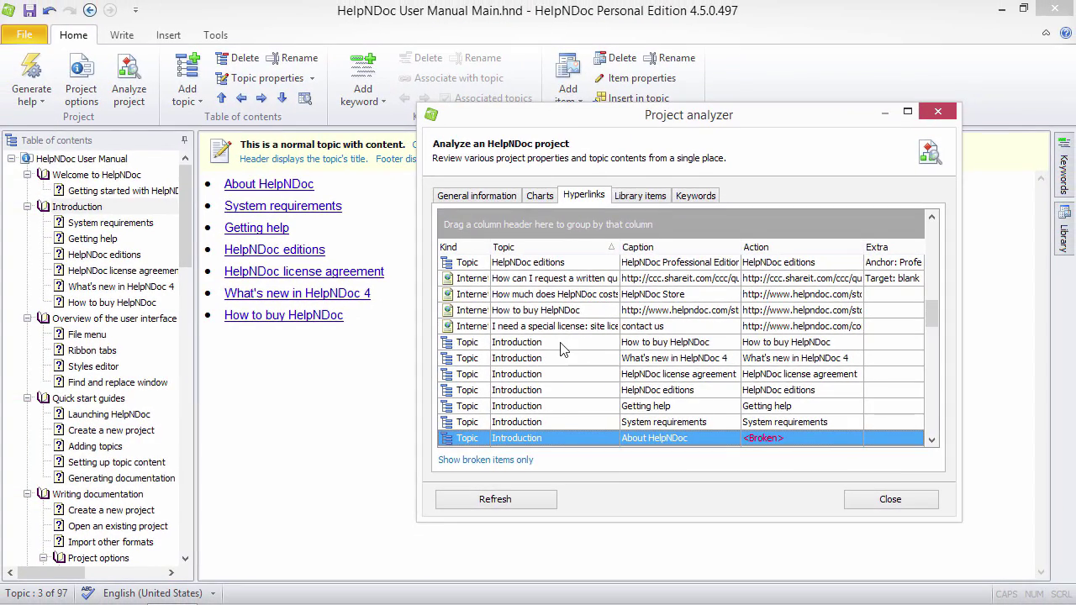
pyautogui.click(562, 343)
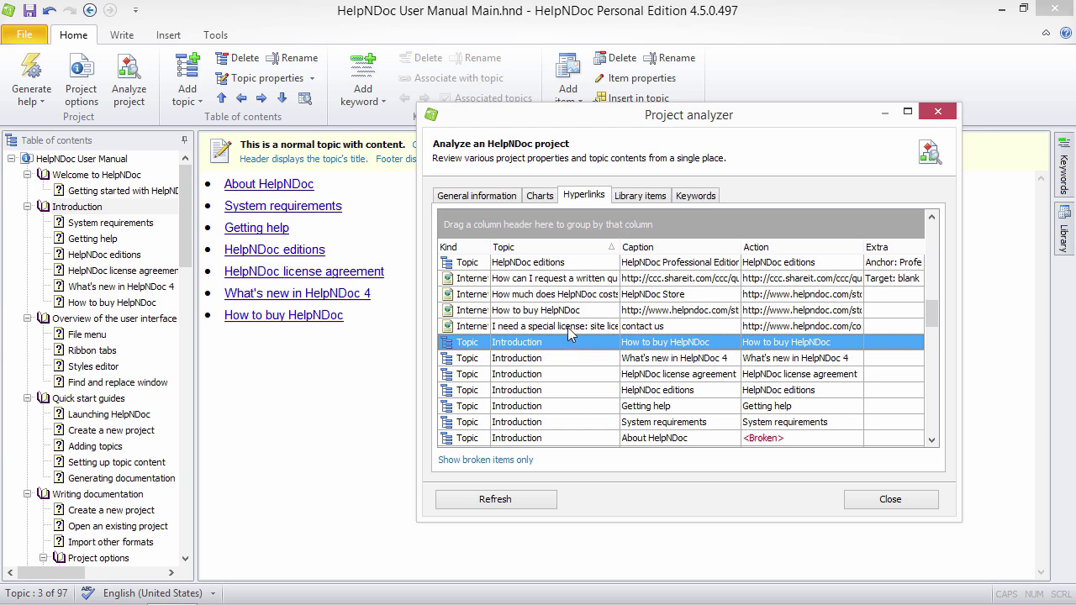
pyautogui.click(569, 328)
pyautogui.click(560, 343)
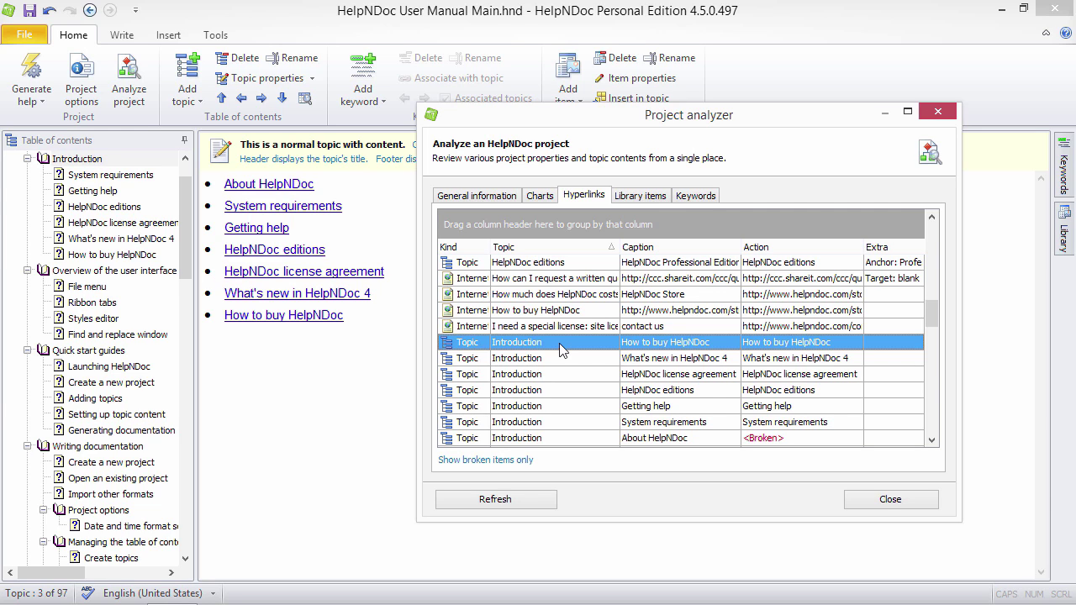
pyautogui.click(296, 320)
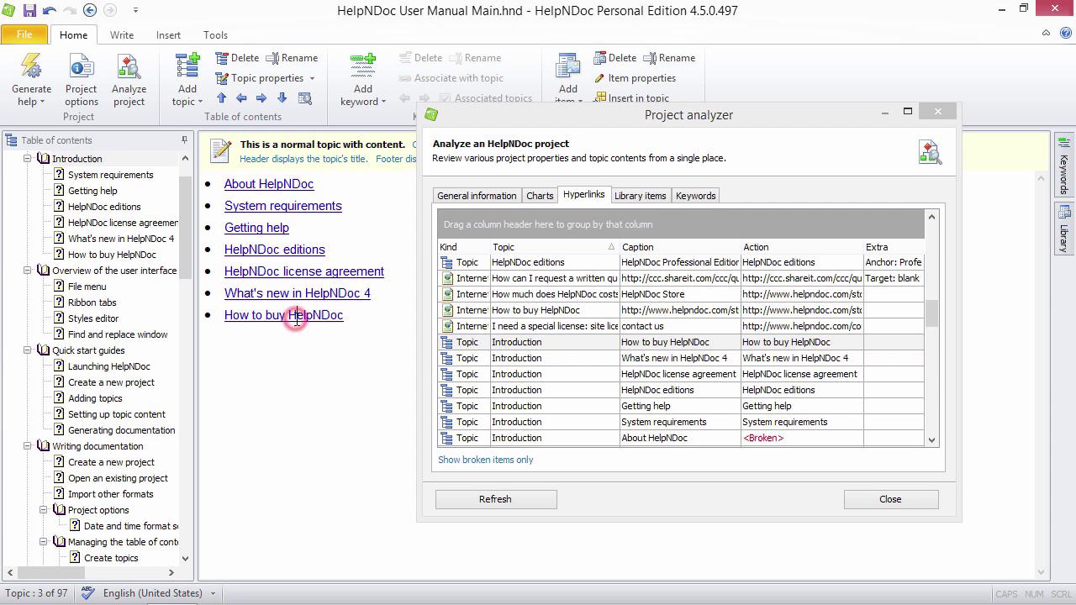
pyautogui.rightClick(296, 319)
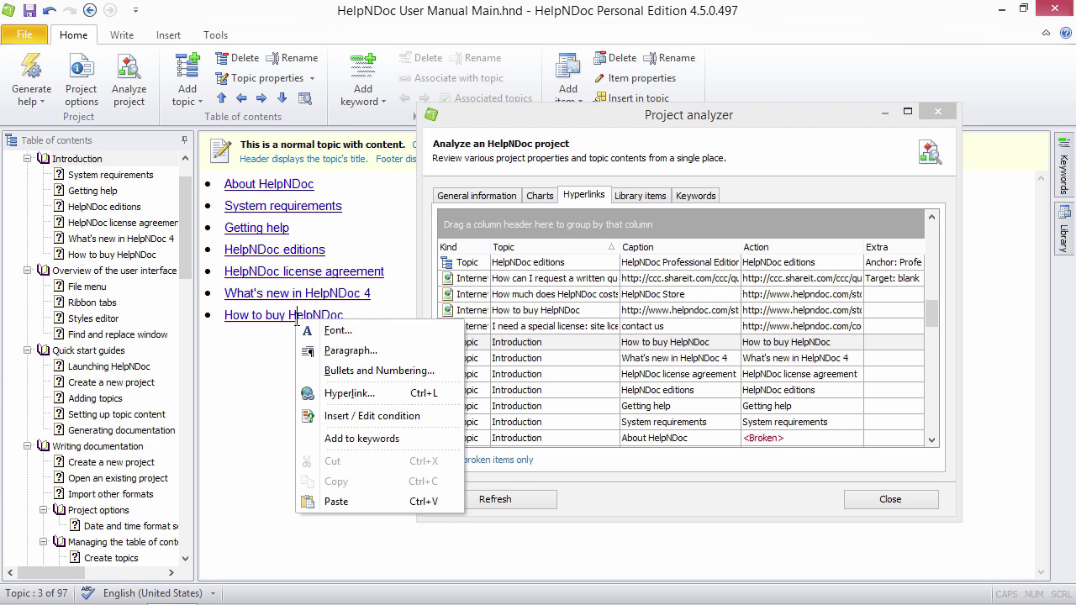
# - Retarget the How to buy HelpNDoc link to Getting help, refresh, and list library items
pyautogui.click(362, 395)
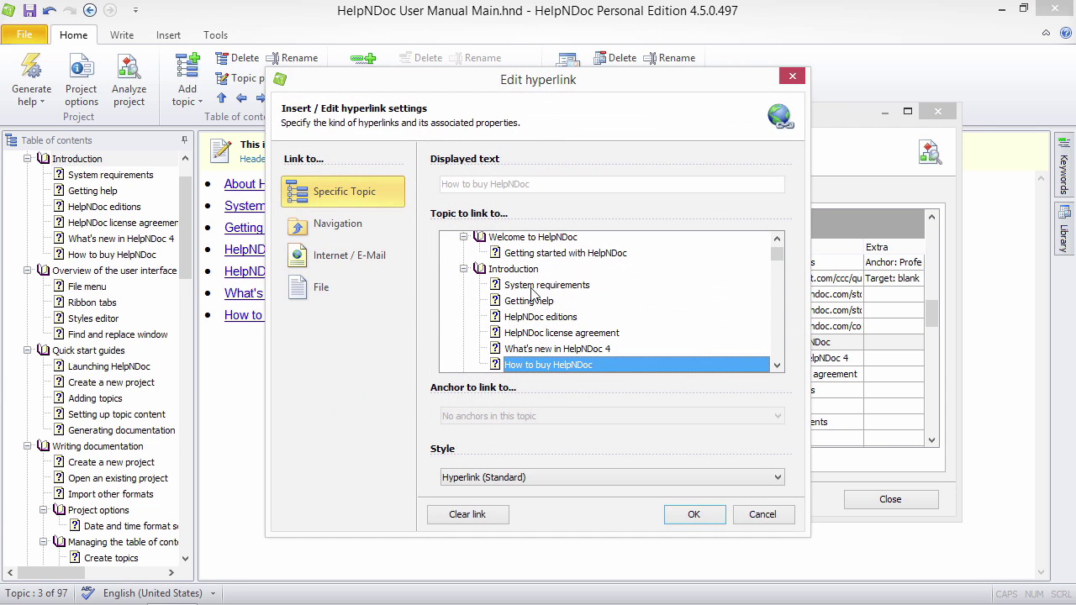
pyautogui.click(529, 303)
pyautogui.click(678, 516)
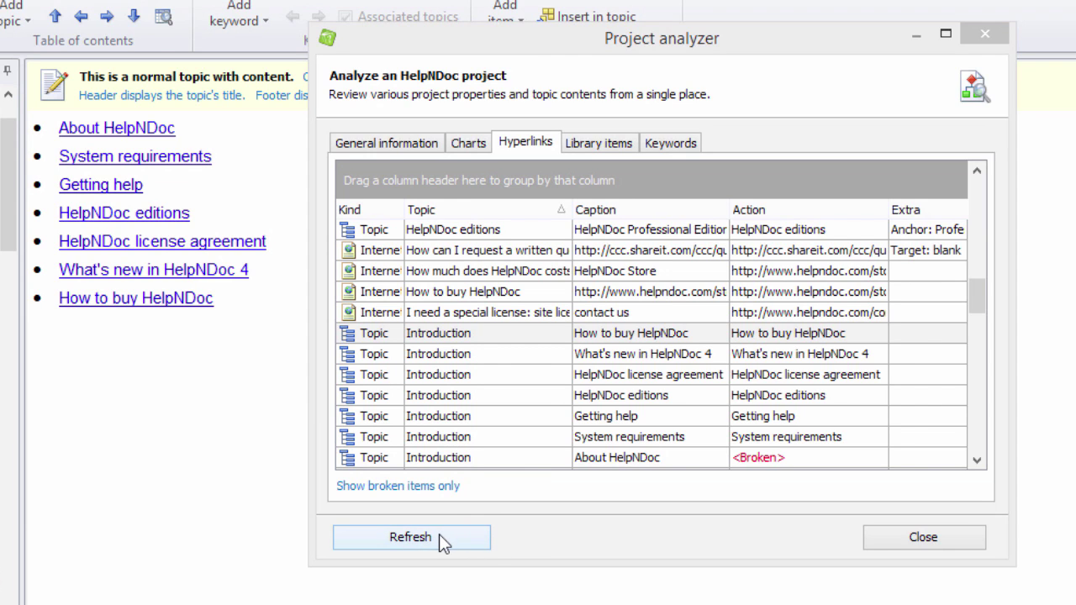
pyautogui.click(439, 538)
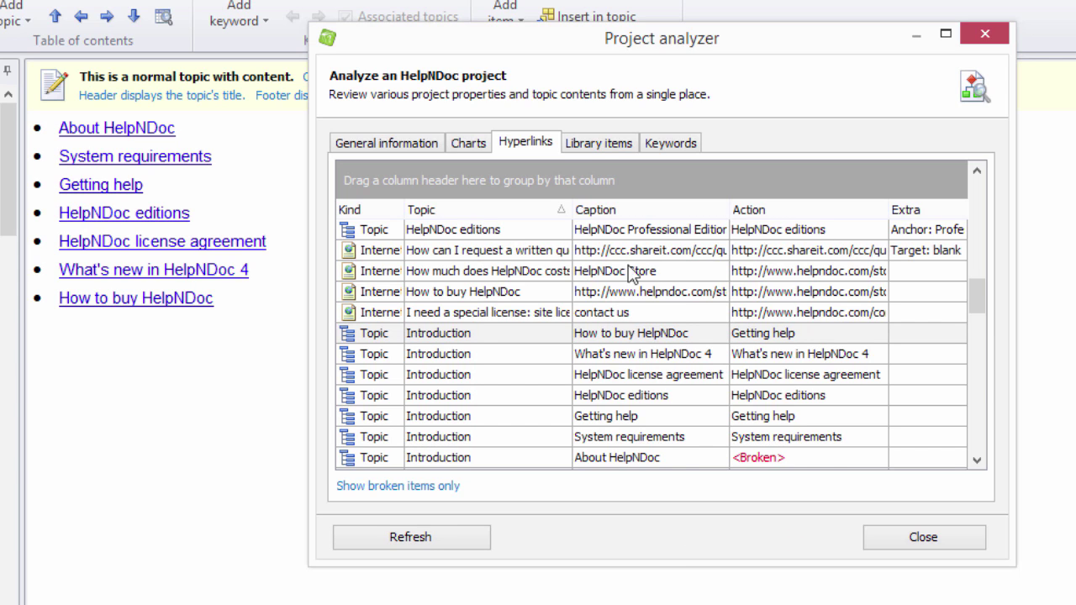
pyautogui.click(593, 141)
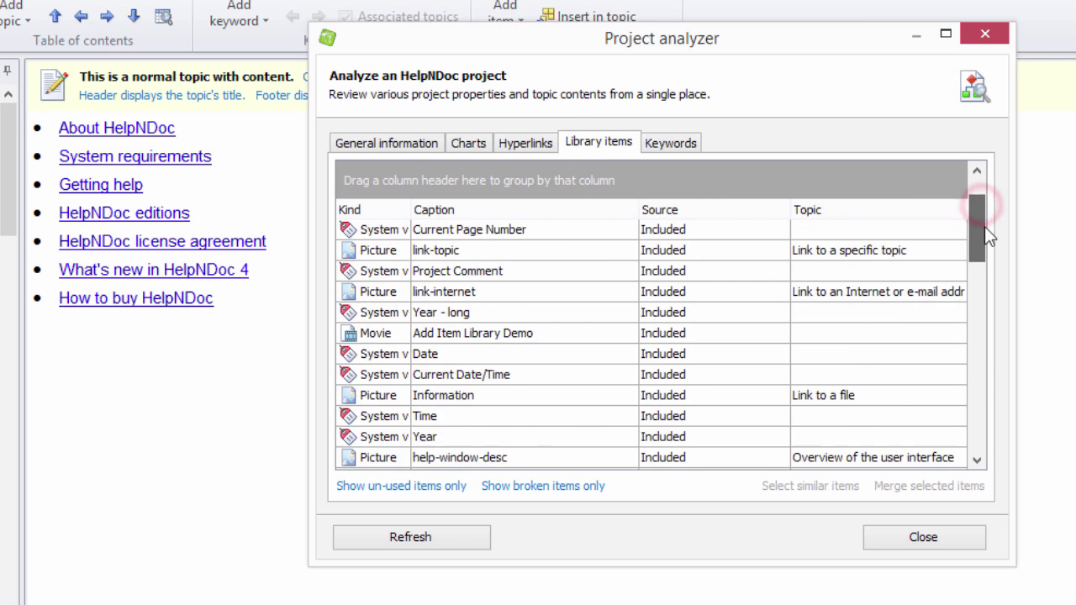
# - Sort the library items by the Topic column and drag that column beside Kind
pyautogui.moveTo(986, 228)
pyautogui.mouseDown()
pyautogui.moveTo(990, 301)
pyautogui.moveTo(980, 199)
pyautogui.mouseUp()
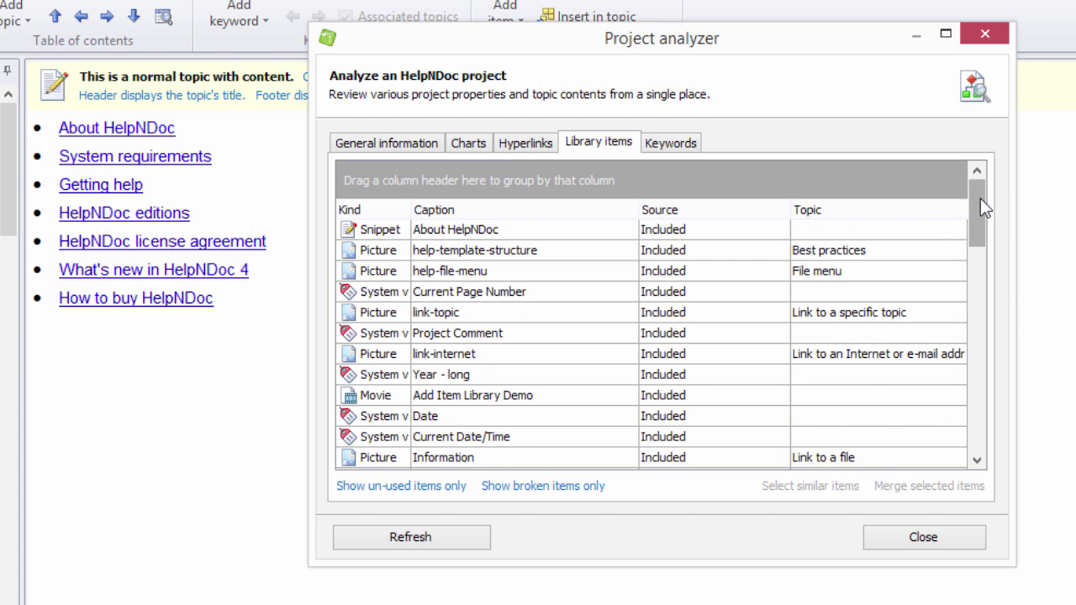
pyautogui.click(864, 211)
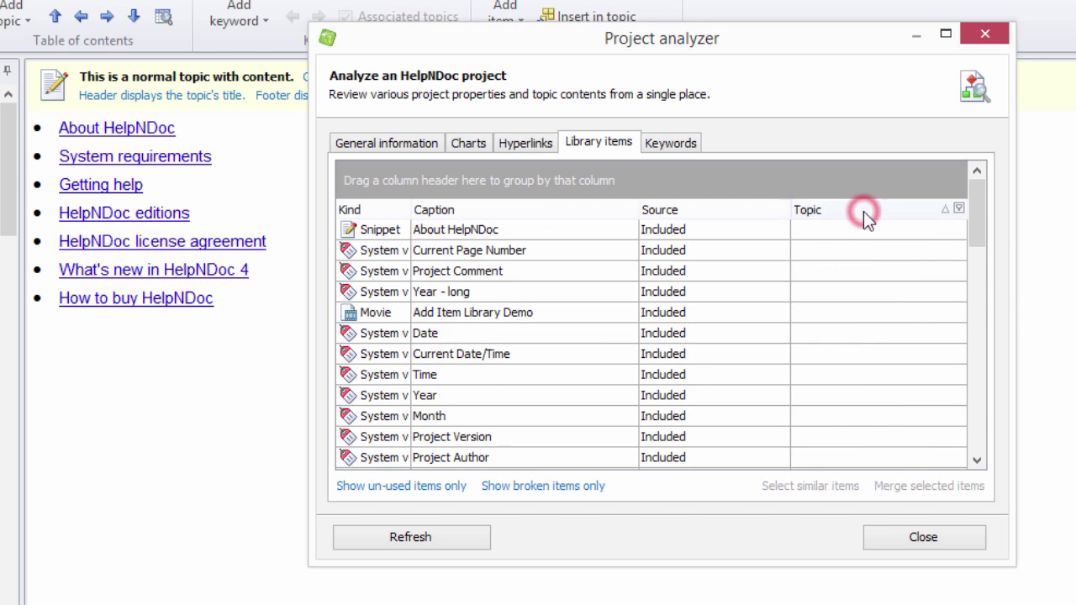
pyautogui.moveTo(863, 211); pyautogui.dragTo(475, 217)
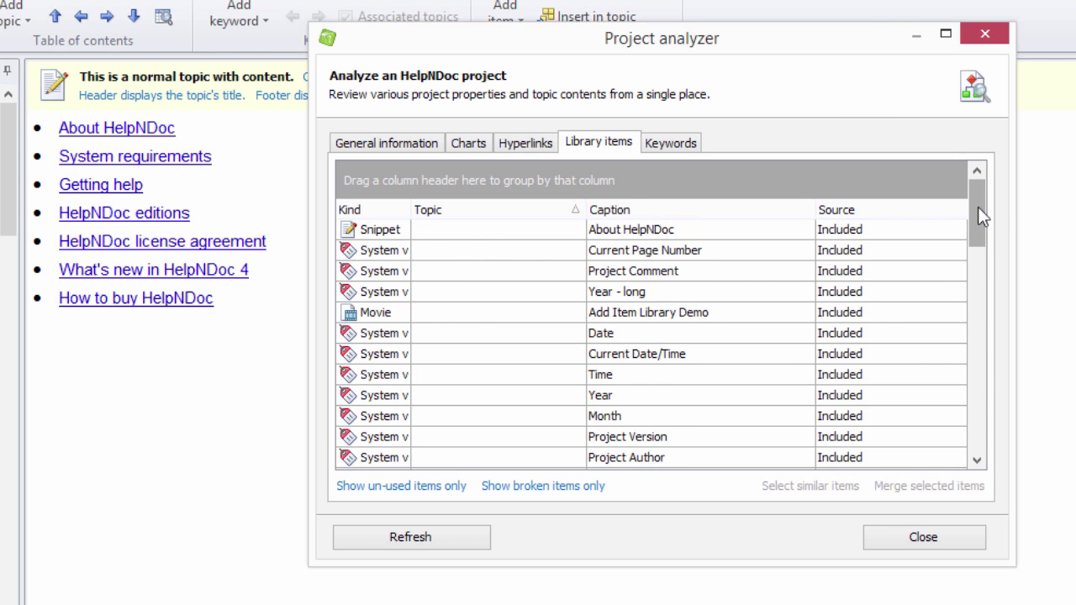
pyautogui.moveTo(978, 208); pyautogui.dragTo(988, 343)
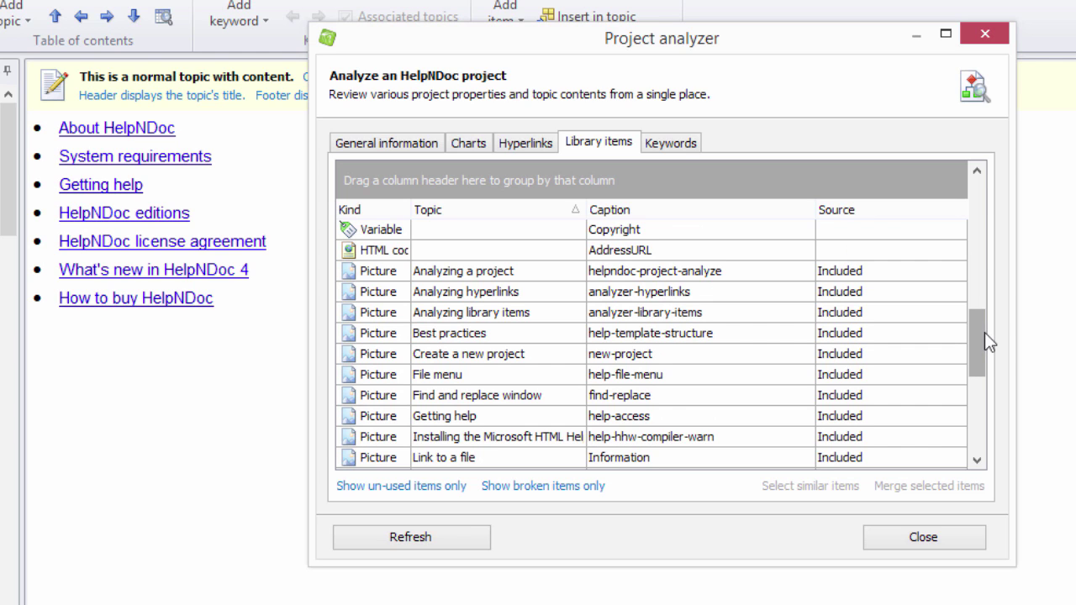
# - Open the File menu topic and swap its screenshot for the HelpNDoc-Logo library picture
pyautogui.doubleClick(448, 384)
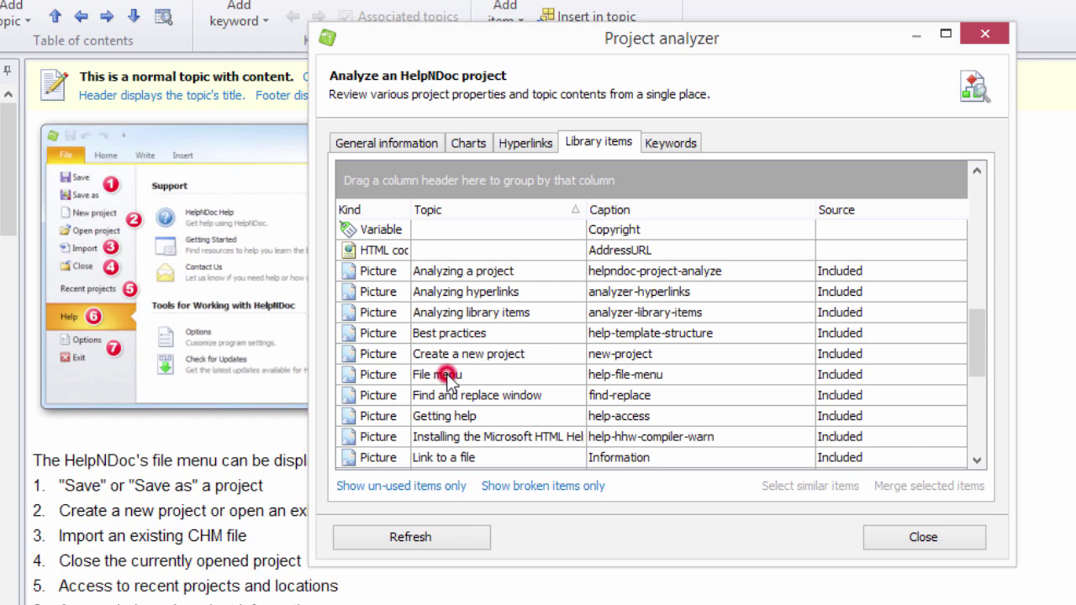
pyautogui.moveTo(532, 53); pyautogui.dragTo(587, 65)
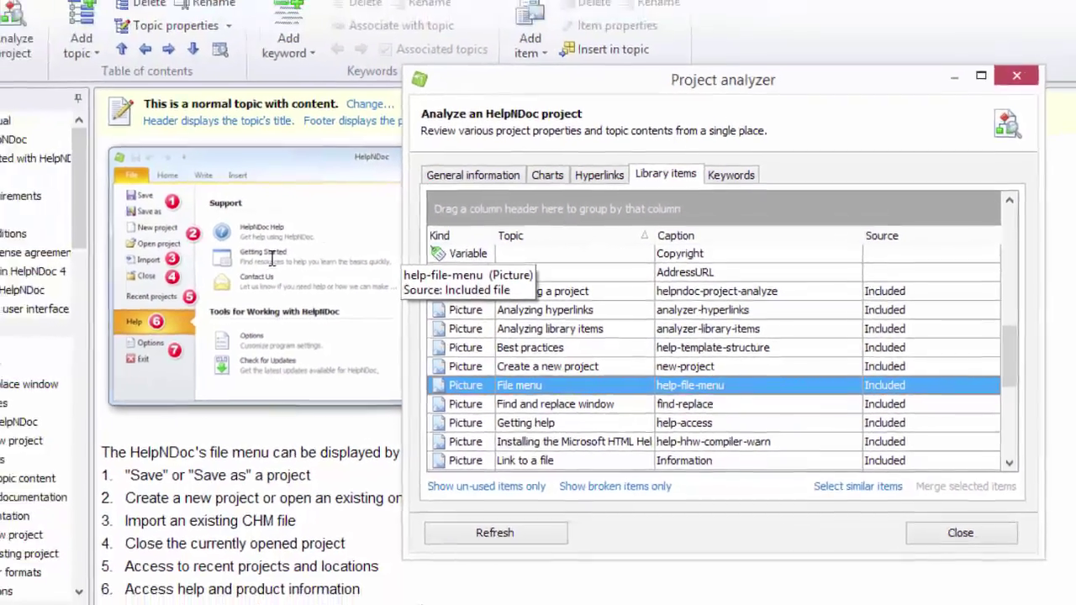
pyautogui.click(367, 211)
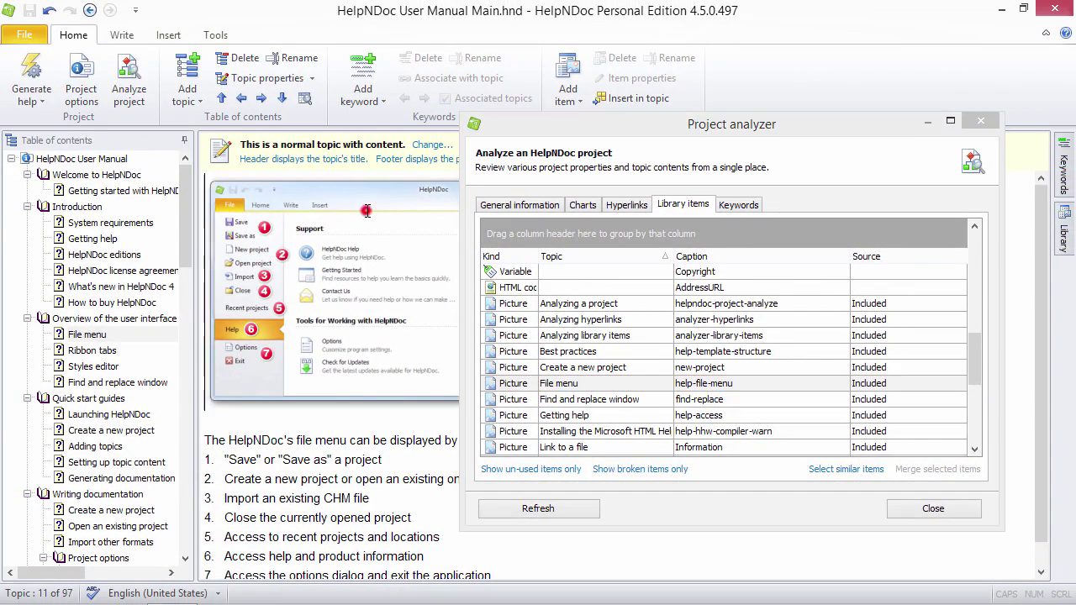
pyautogui.click(168, 35)
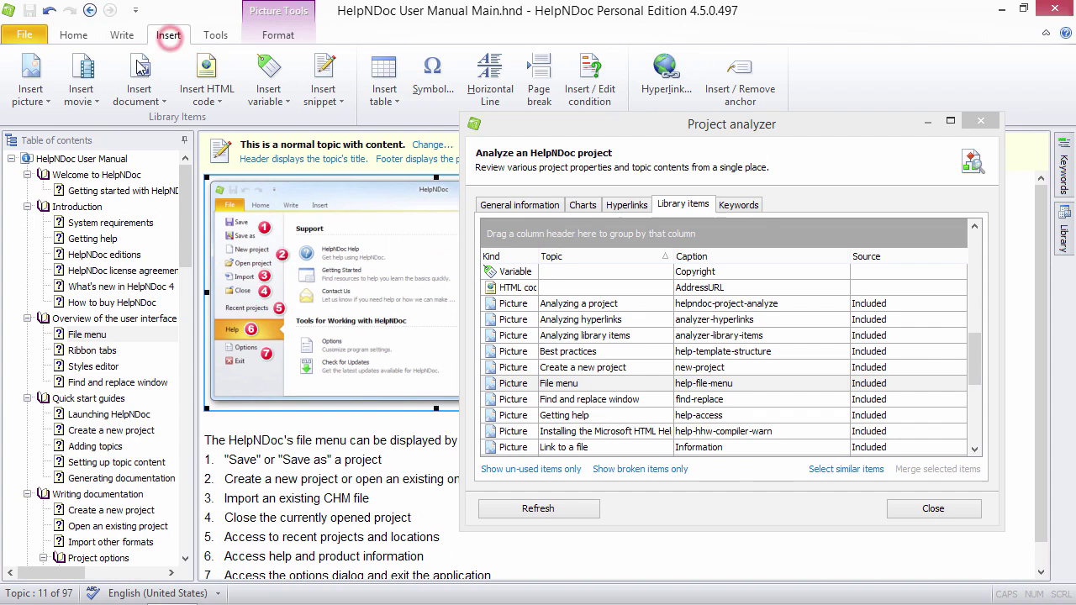
pyautogui.click(30, 91)
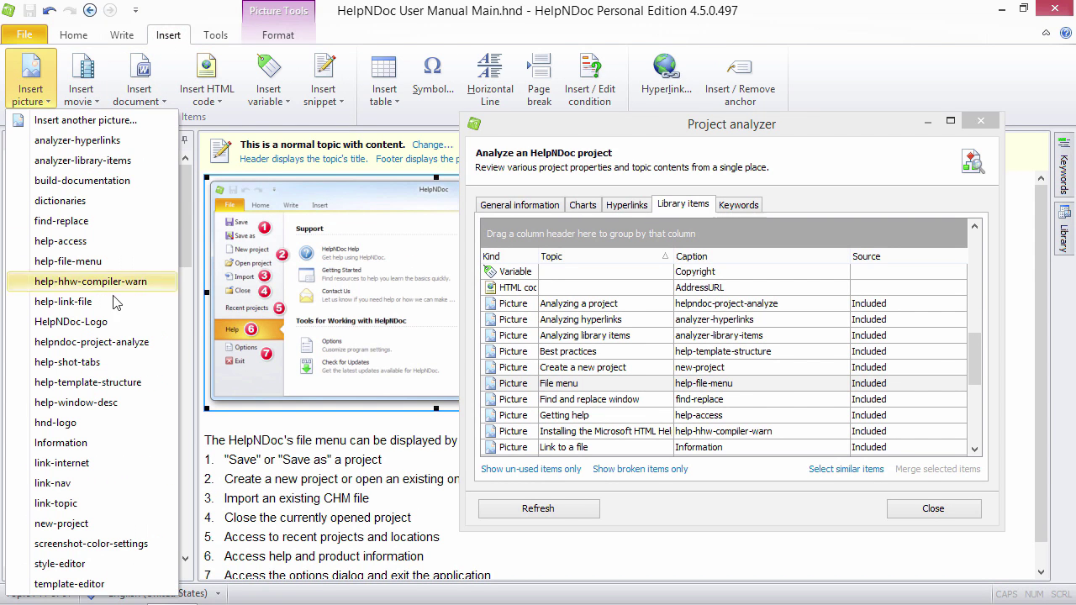
pyautogui.click(88, 322)
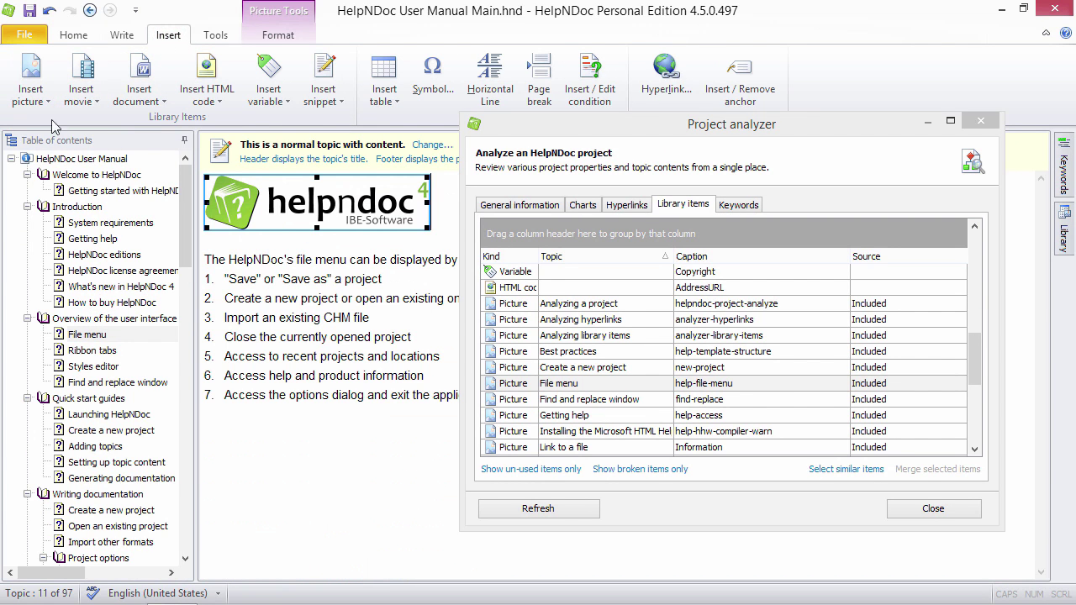
pyautogui.click(73, 36)
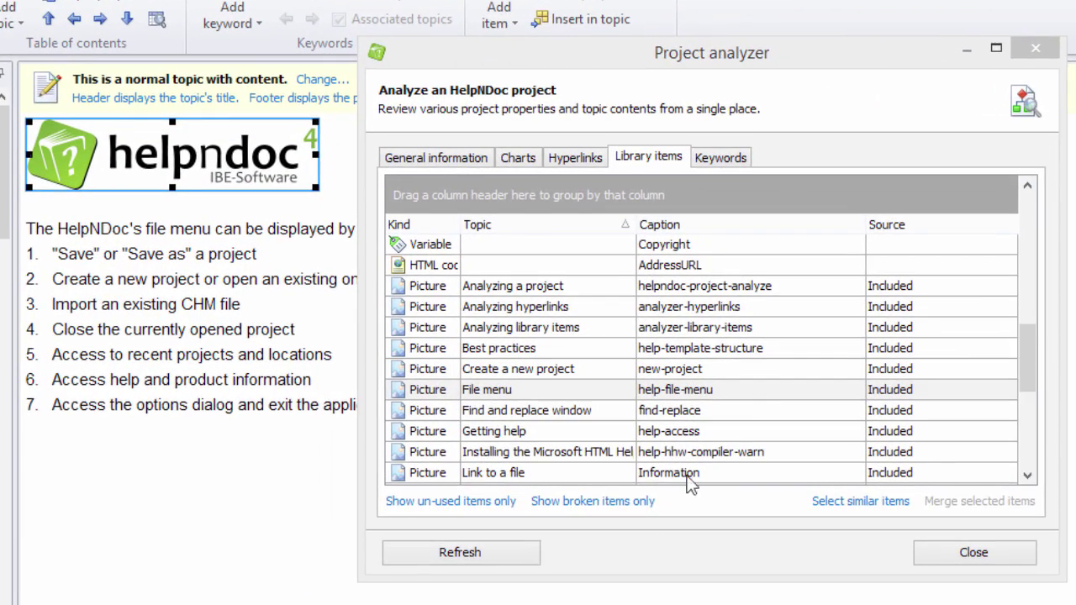
# - Refresh the analysis and select the new File menu / HelpNDoc-Logo library item row
pyautogui.click(509, 551)
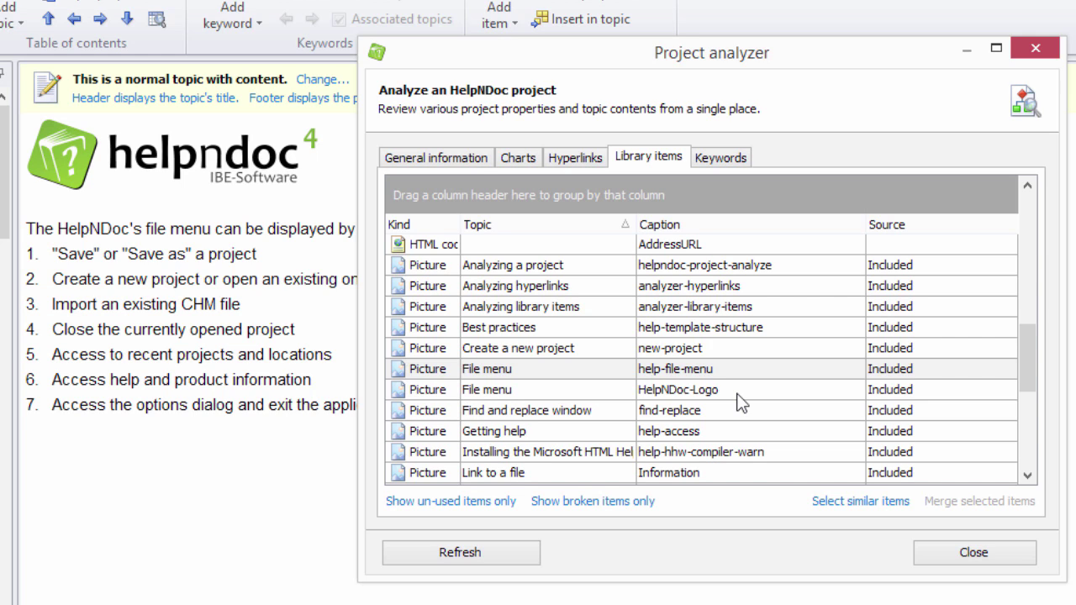
pyautogui.click(738, 394)
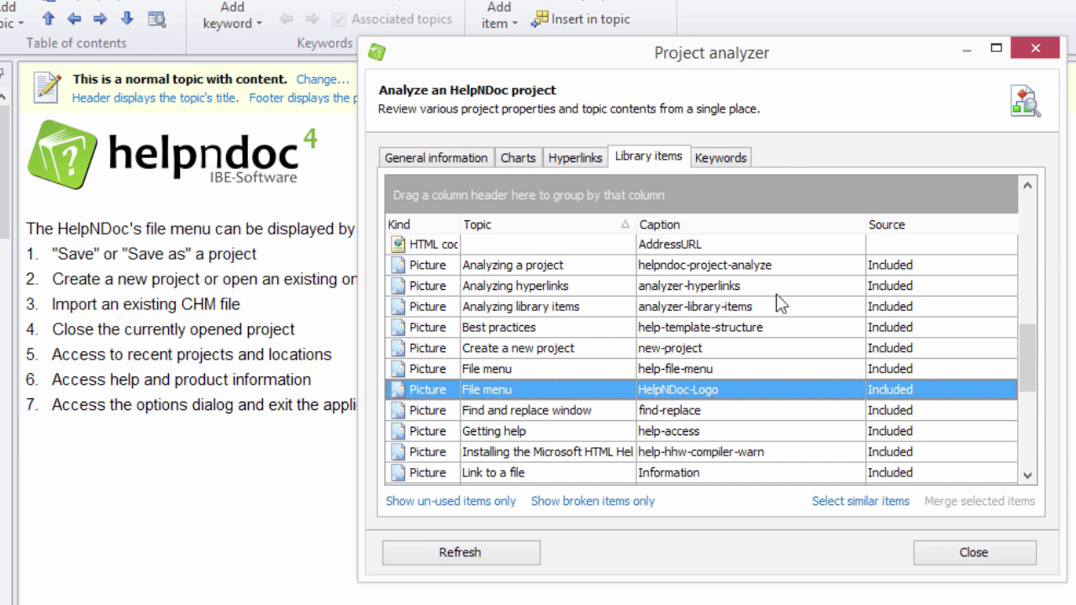
# - Show the Keywords list and select Command line, then Hyperlinks (used in 8 topics)
pyautogui.click(713, 157)
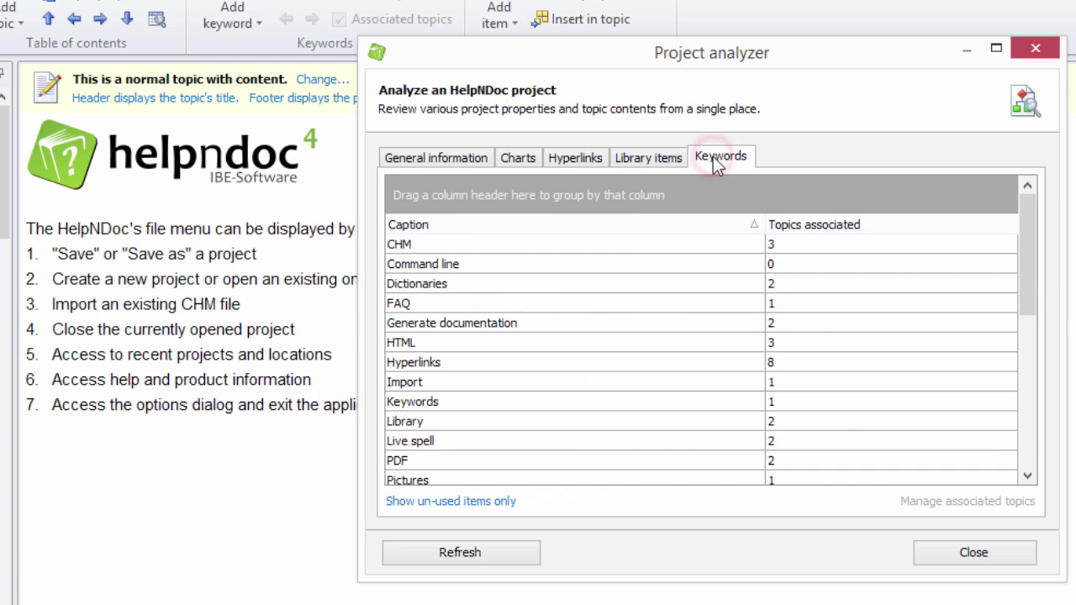
pyautogui.moveTo(1031, 251)
pyautogui.mouseDown()
pyautogui.moveTo(1030, 409)
pyautogui.moveTo(1032, 256)
pyautogui.mouseUp()
pyautogui.click(826, 264)
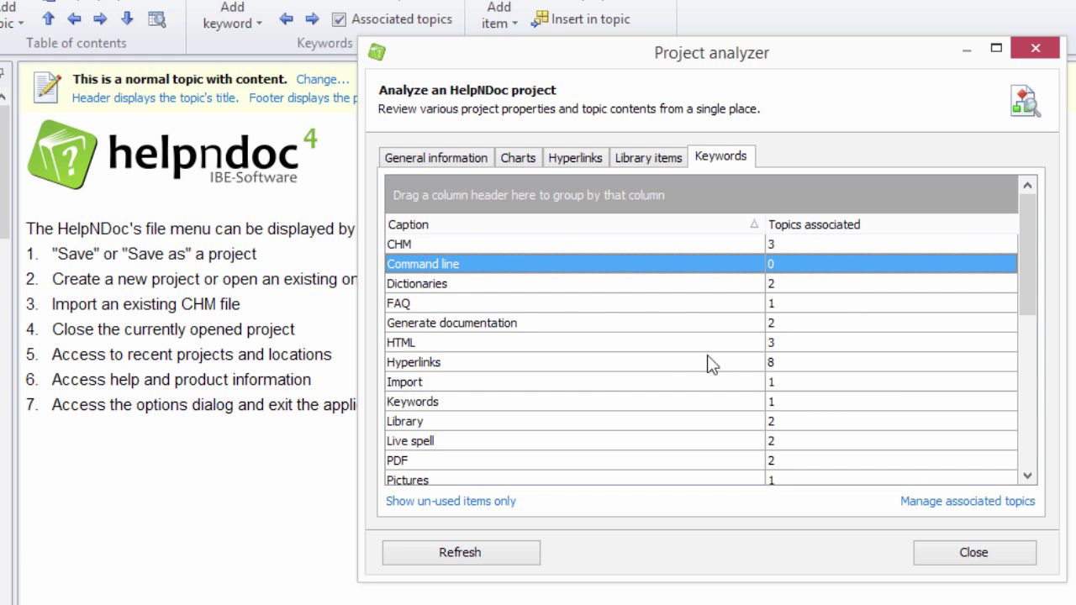
pyautogui.click(642, 365)
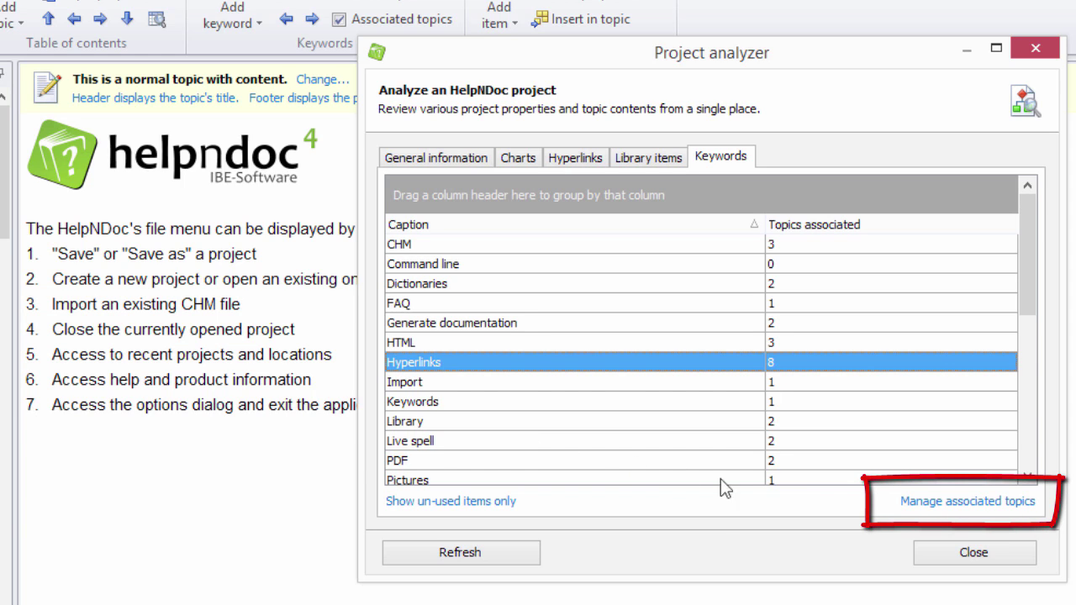
# - Remove Working with tables and Working with styles from the Hyperlinks keyword's associated topics
pyautogui.click(947, 502)
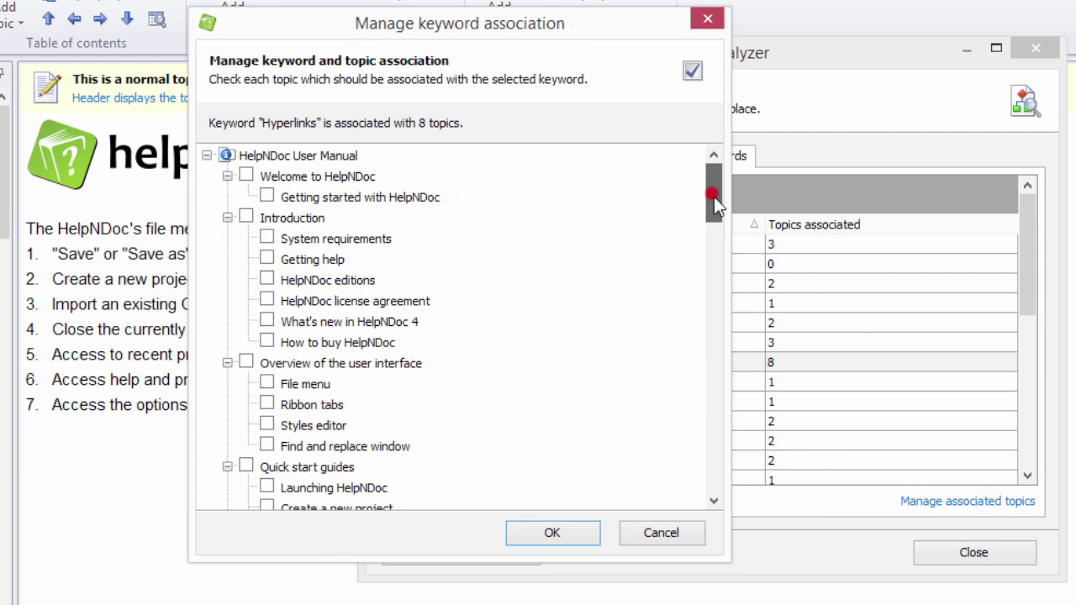
pyautogui.moveTo(714, 196); pyautogui.dragTo(724, 305)
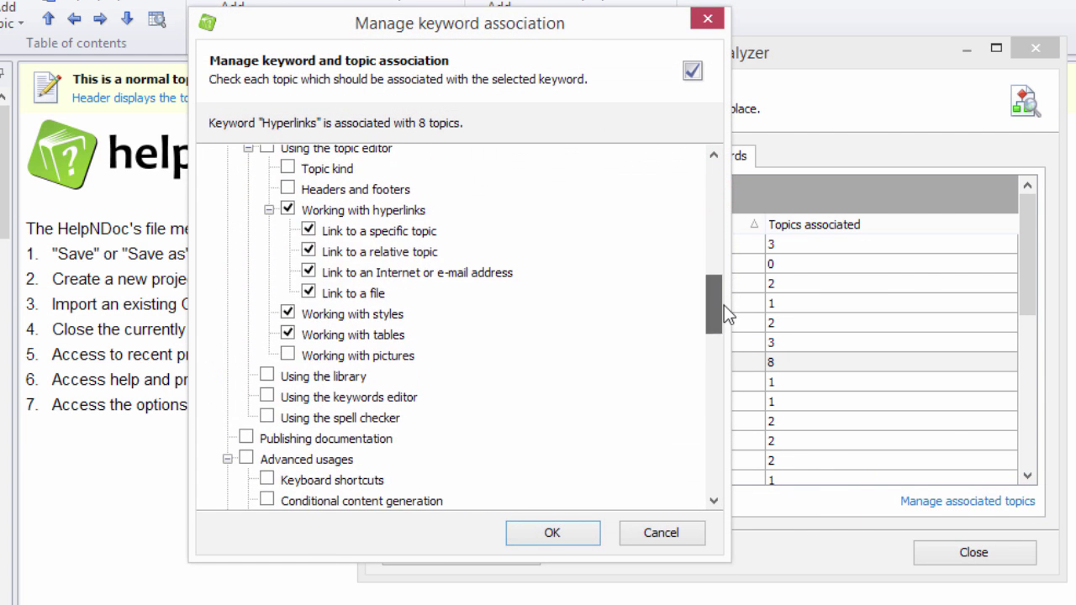
pyautogui.click(288, 333)
pyautogui.click(287, 313)
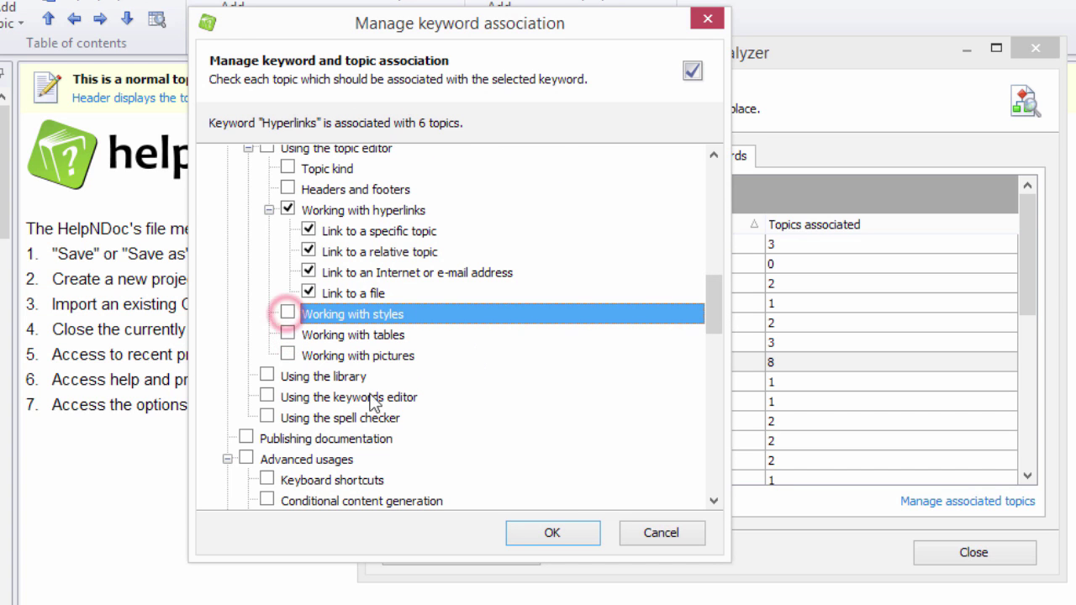
pyautogui.click(550, 532)
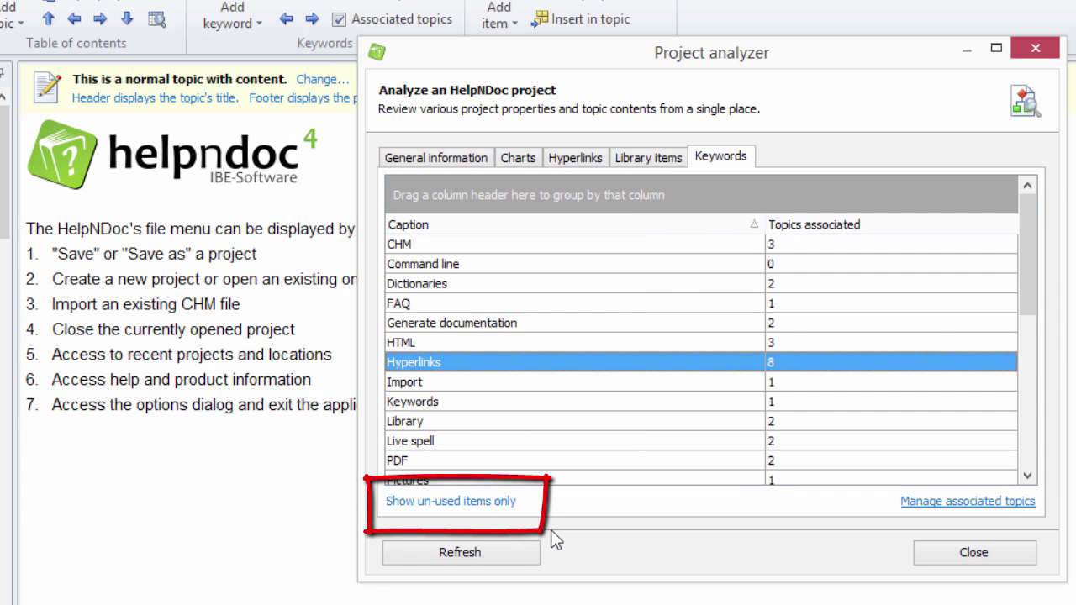
# - Filter to unused keywords and delete the Command line keyword, confirming the deletion
pyautogui.click(458, 503)
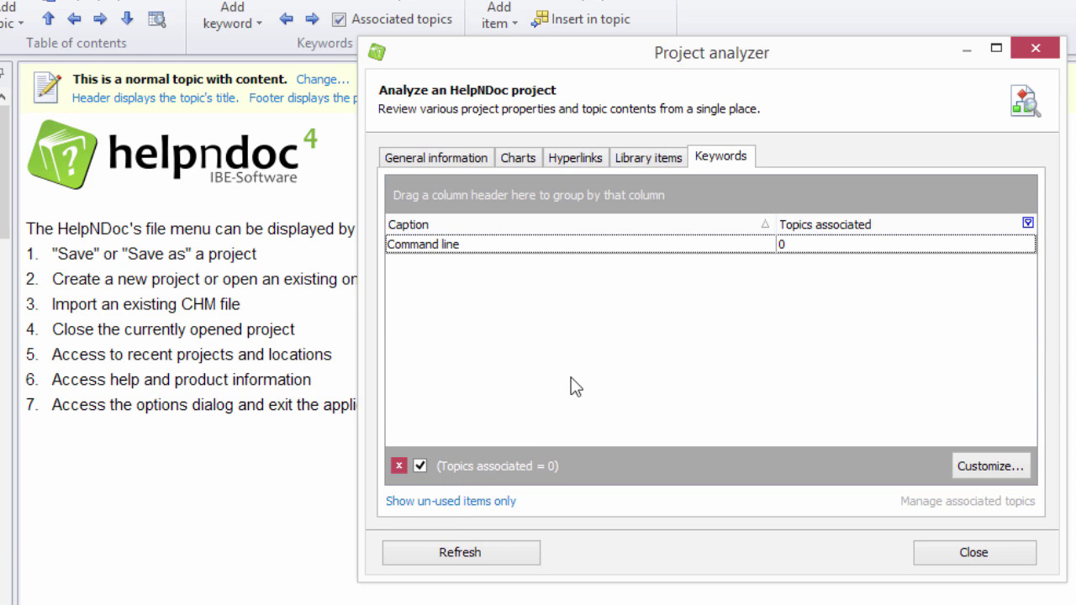
pyautogui.click(440, 245)
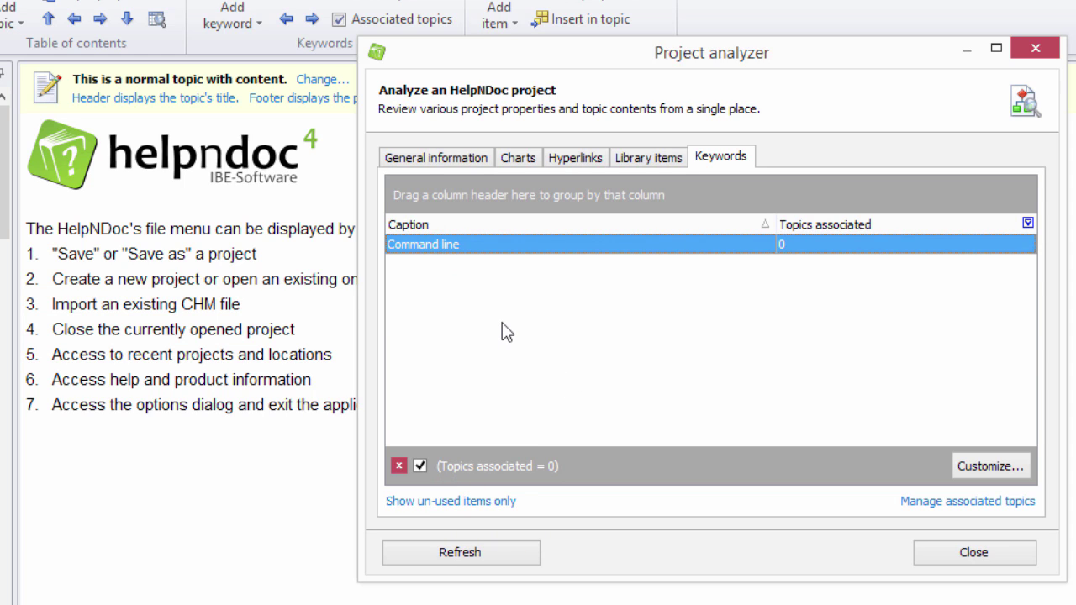
pyautogui.press('Delete')
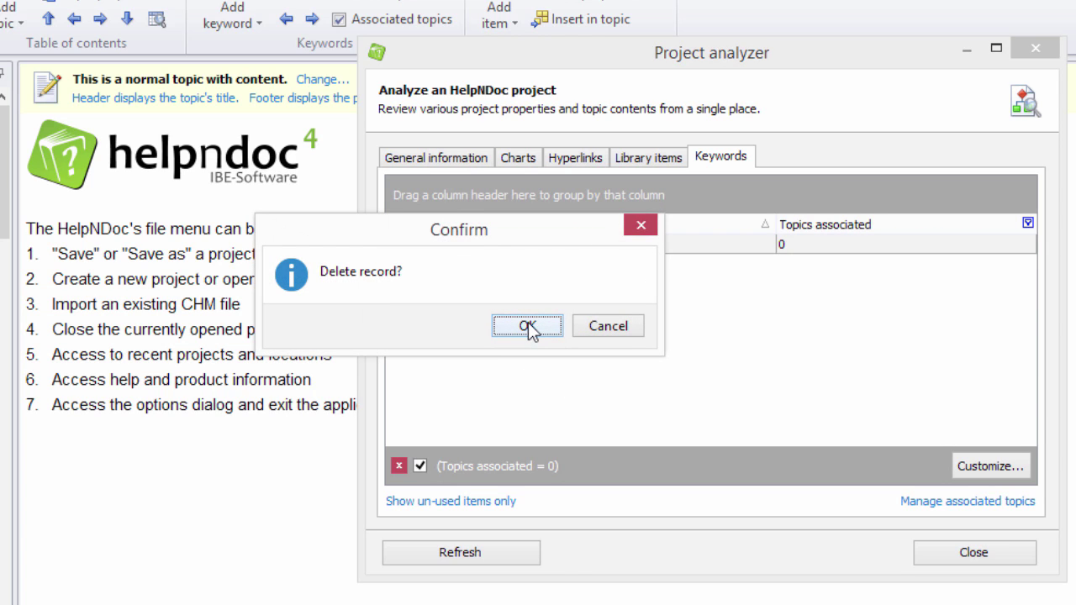
pyautogui.click(528, 327)
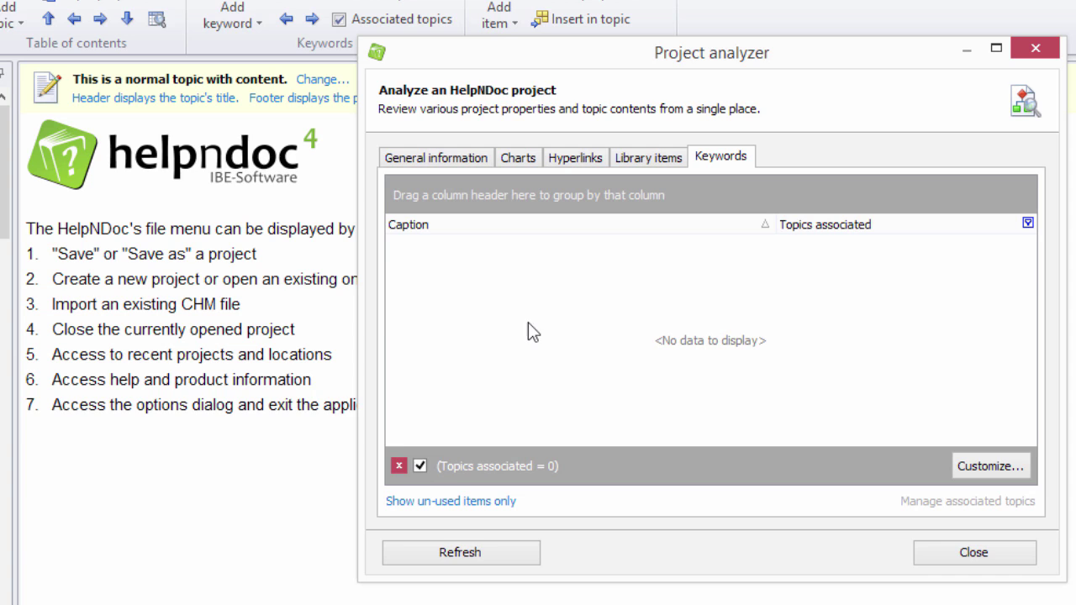
# - Clear the keyword filter and close the Project analyzer
pyautogui.click(399, 466)
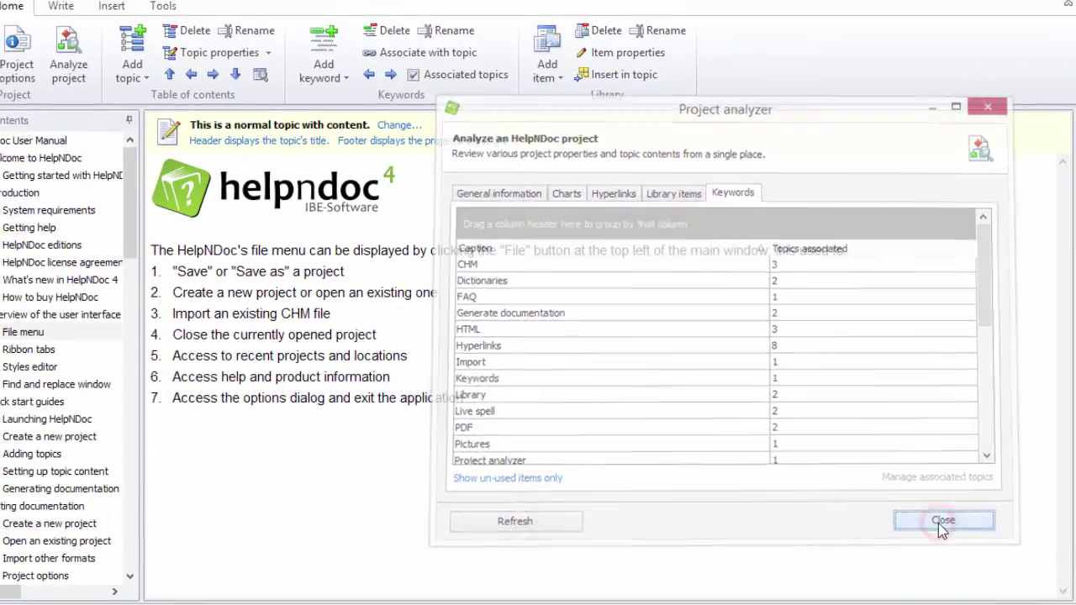
pyautogui.click(968, 558)
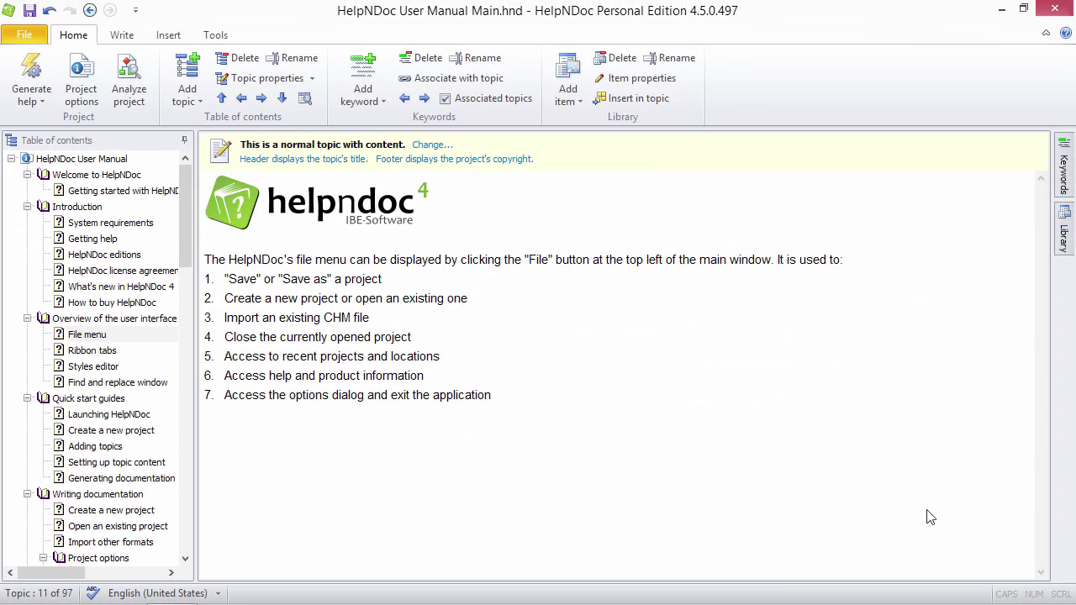